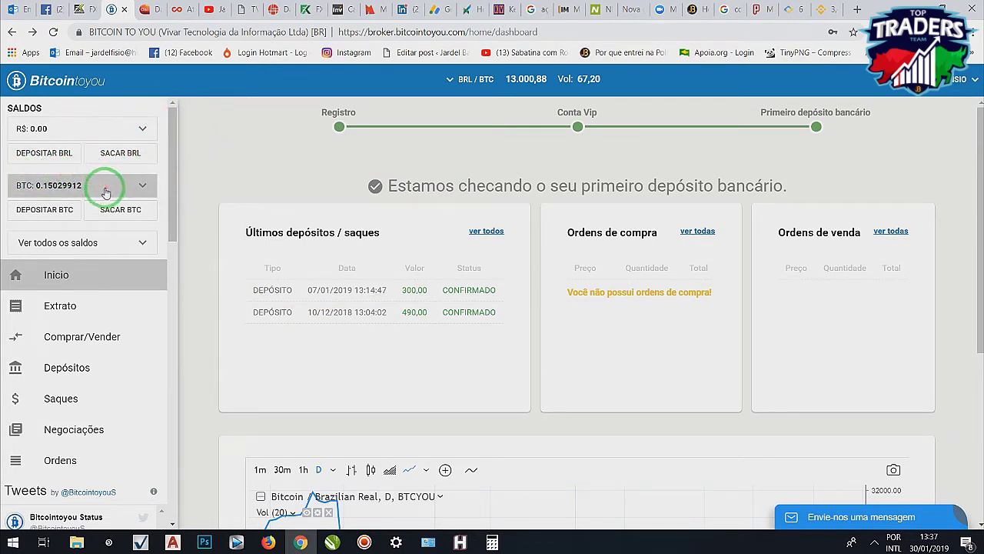
- On the VENDA tab, place and confirm an instant sell order for 0.07 BTC (about R$ 903.17)
click(144, 186)
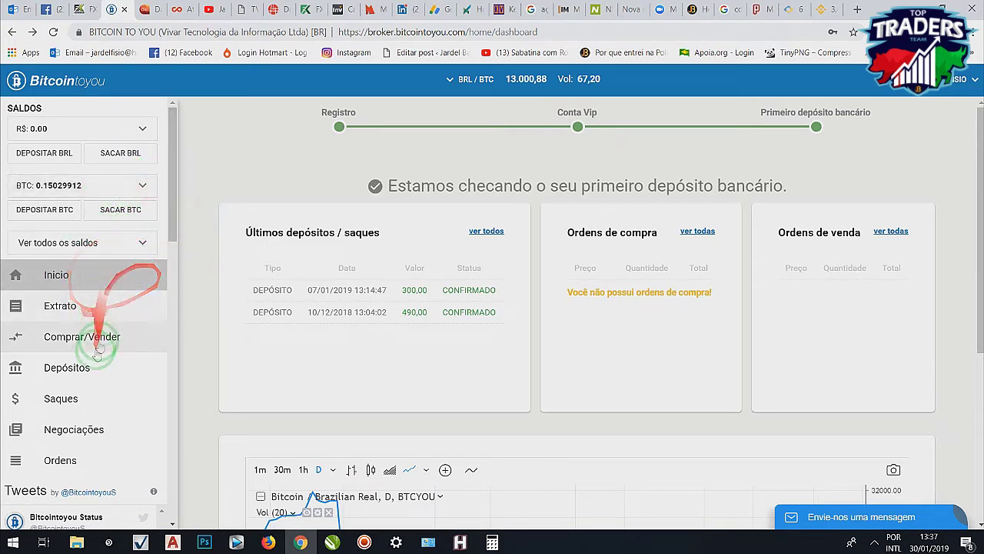
click(67, 344)
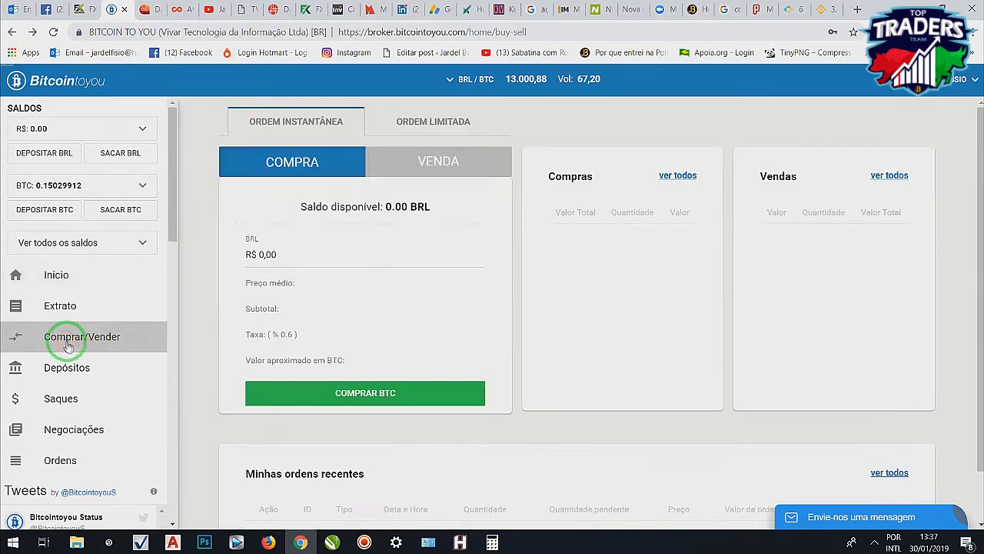
click(405, 167)
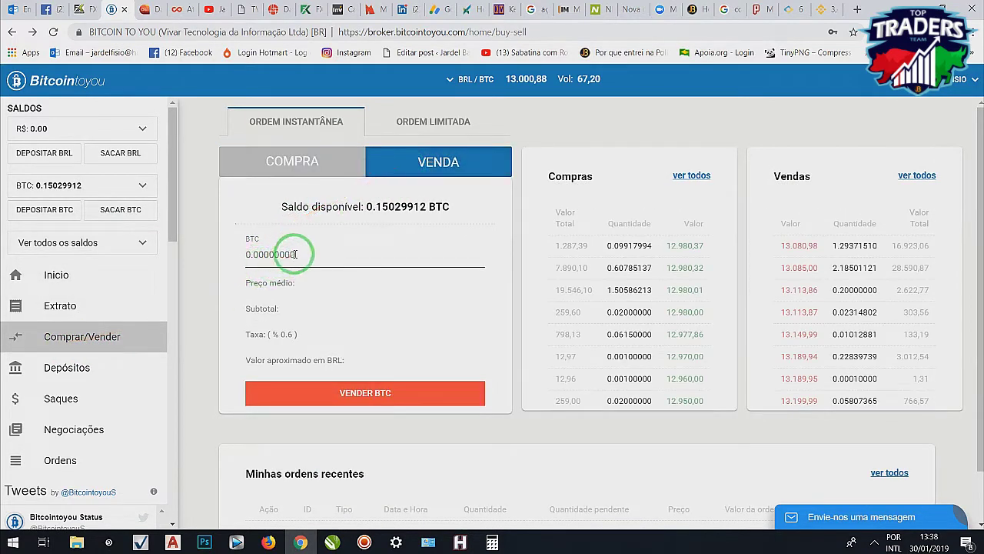
click(307, 260)
text(0.07)
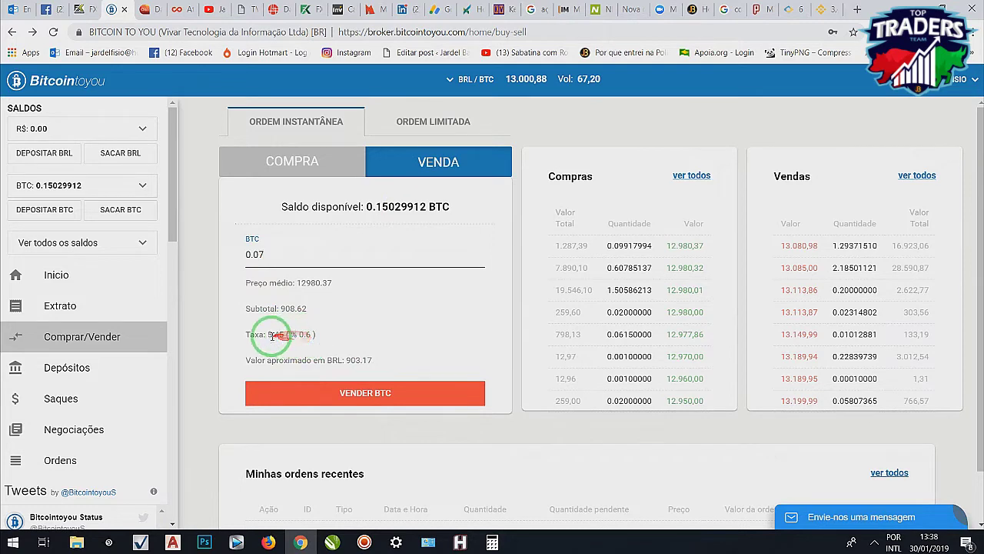
click(348, 395)
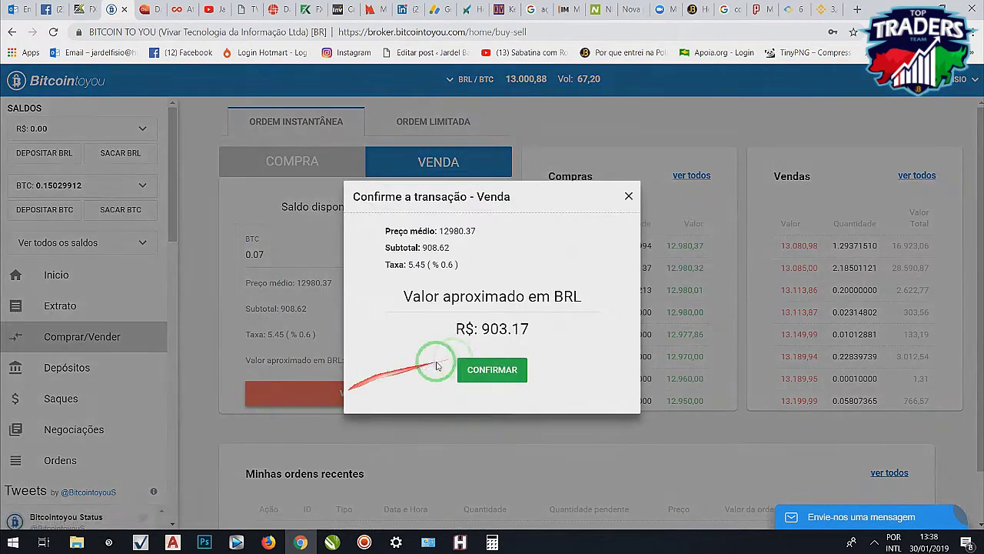
click(474, 375)
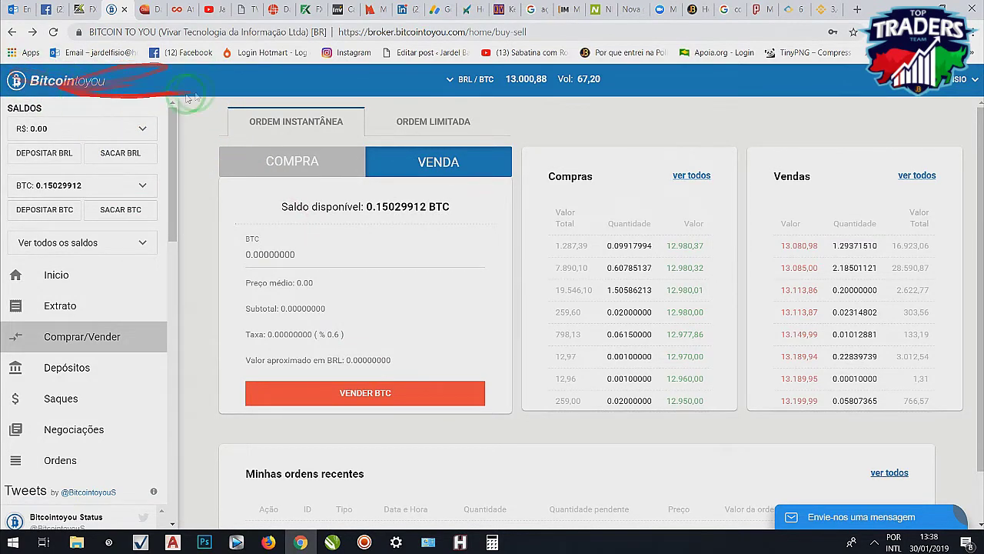
- Scroll the buy/sell page to review the recent orders
scroll(419, 365, down, 1)
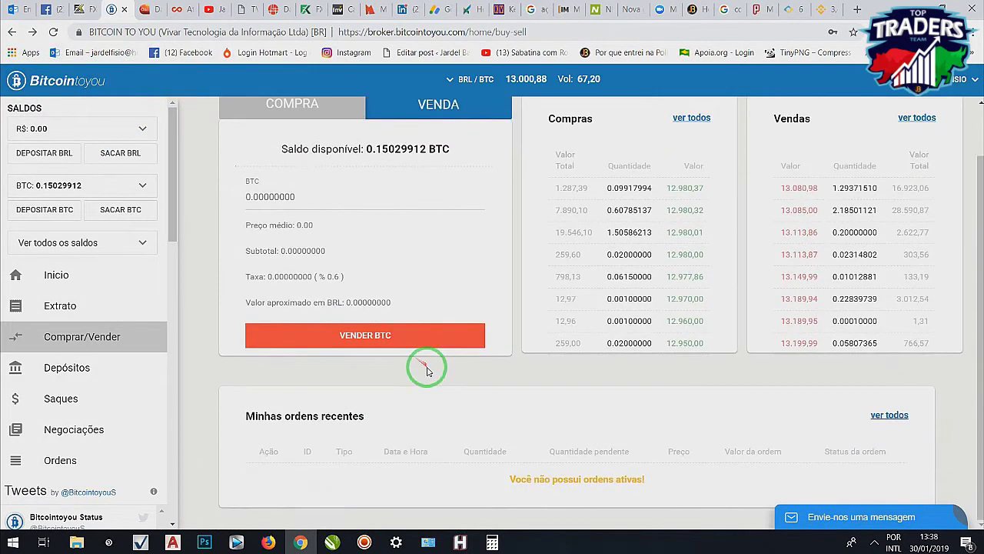
scroll(421, 381, up, 1)
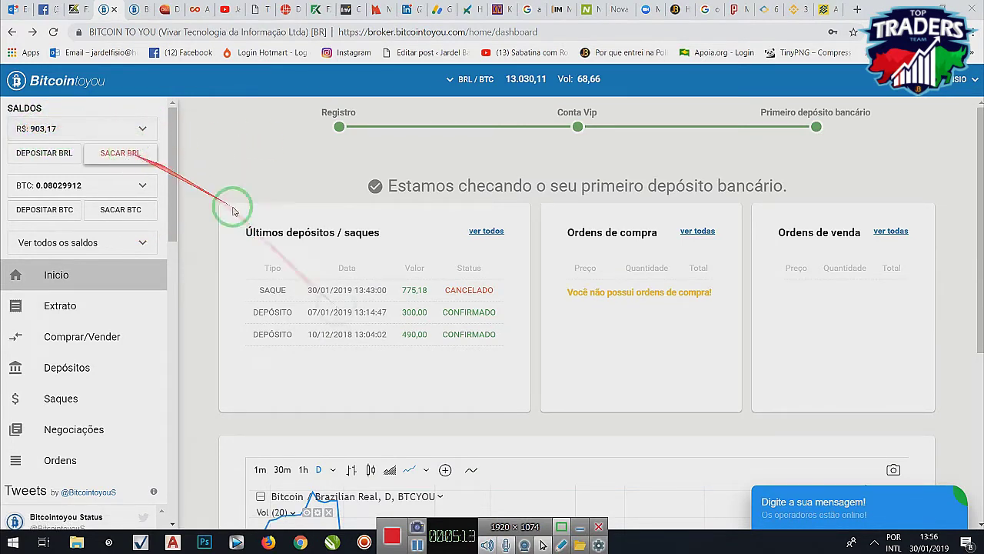
click(580, 527)
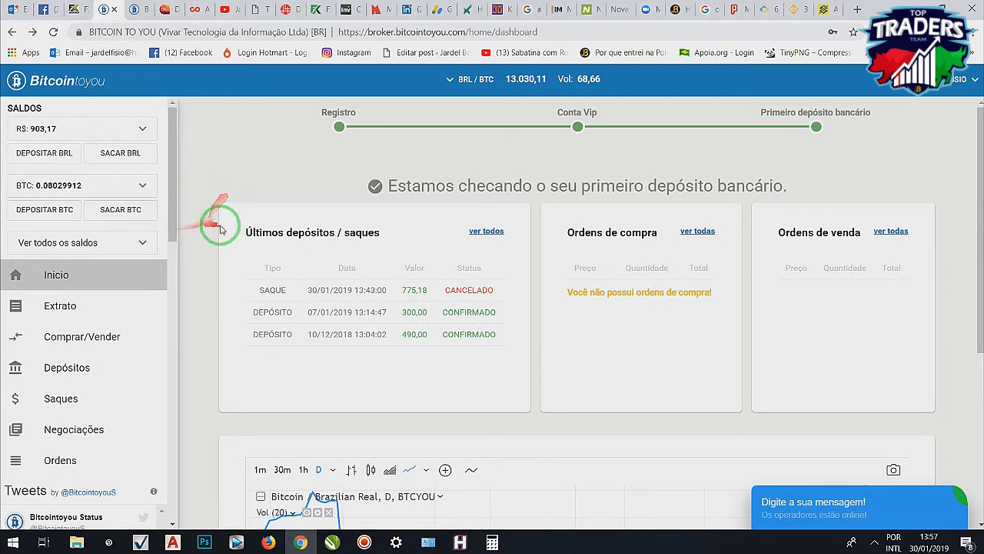
click(54, 32)
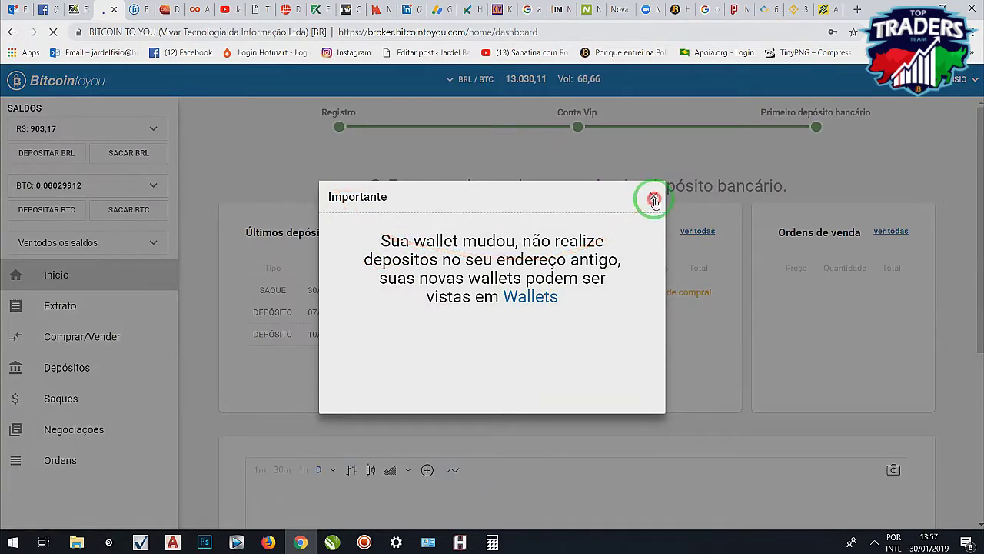
click(654, 200)
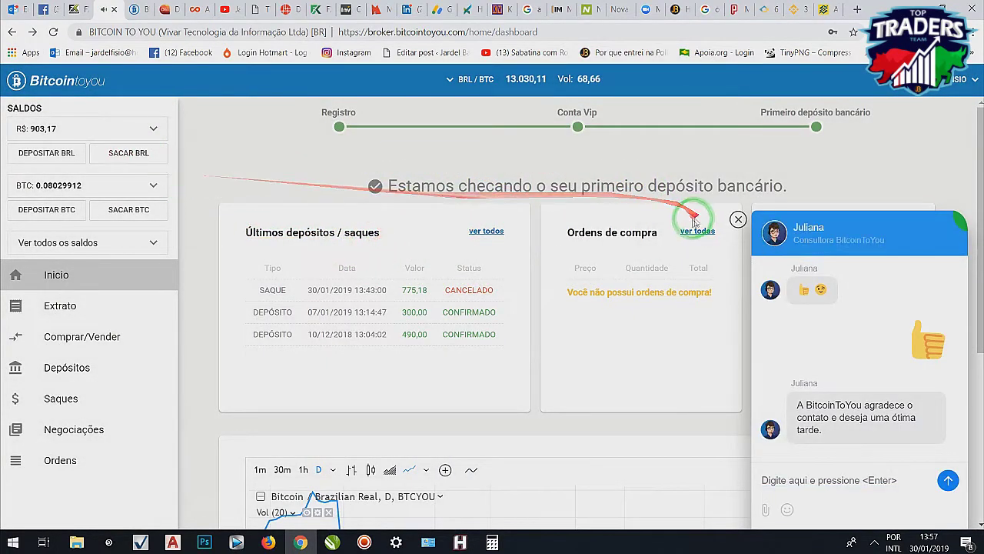
click(737, 223)
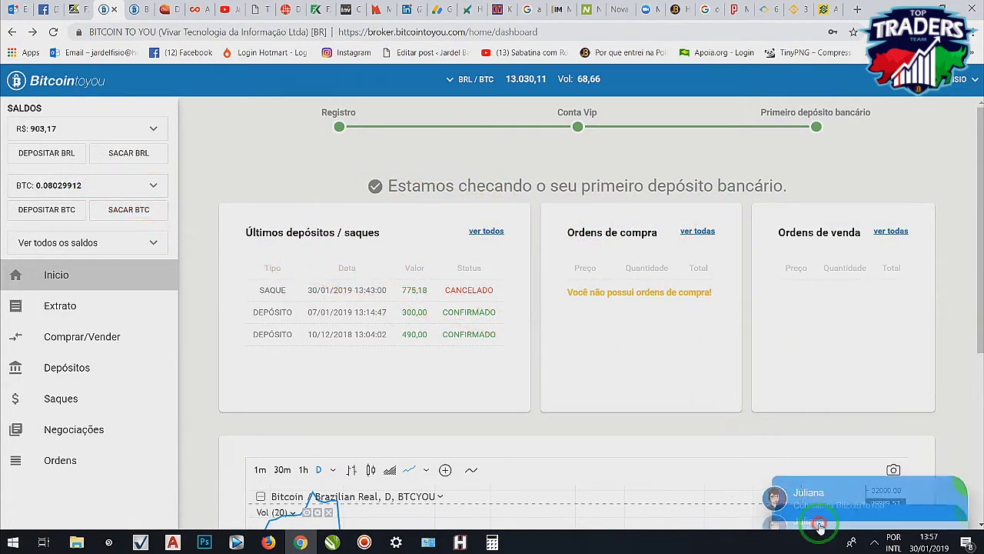
click(815, 519)
click(737, 222)
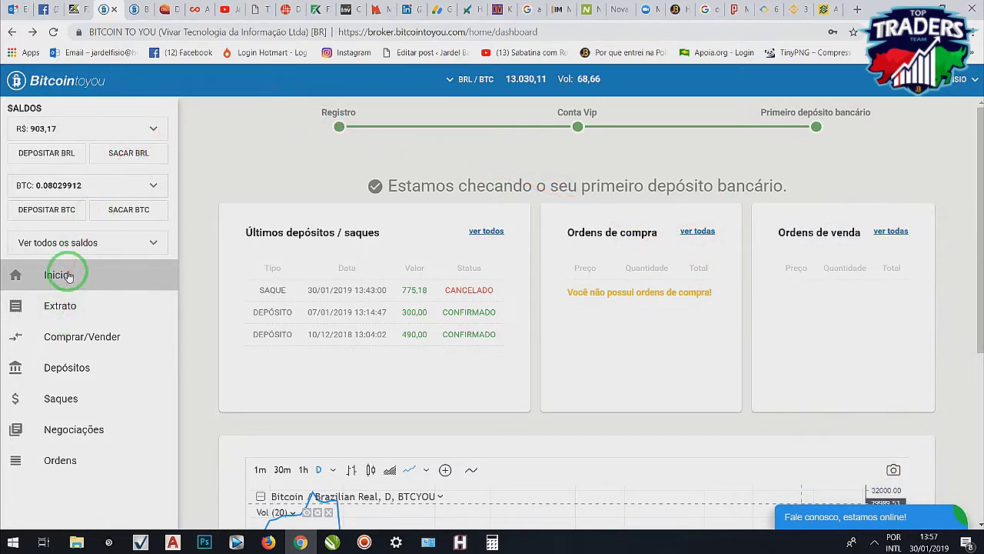
- Draft a R$ 903,00 BRL withdrawal to 001 - Banco do Brasil S.A., then view the fees table
click(137, 159)
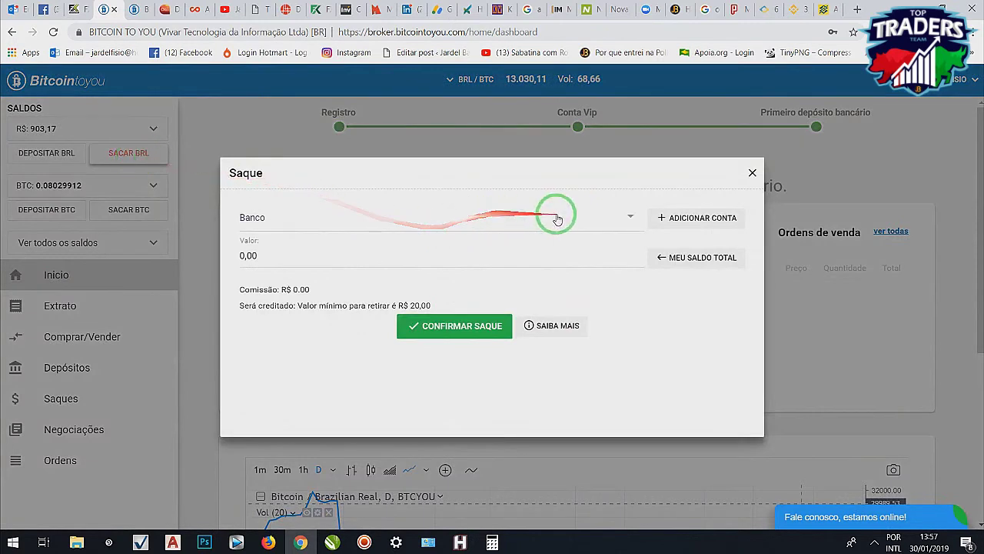
click(528, 216)
click(350, 242)
click(268, 256)
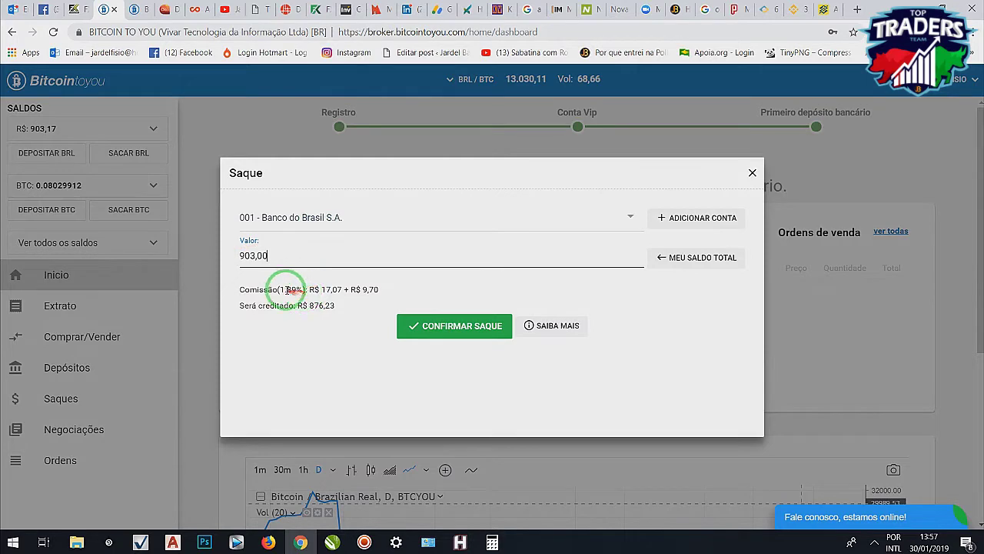
click(134, 10)
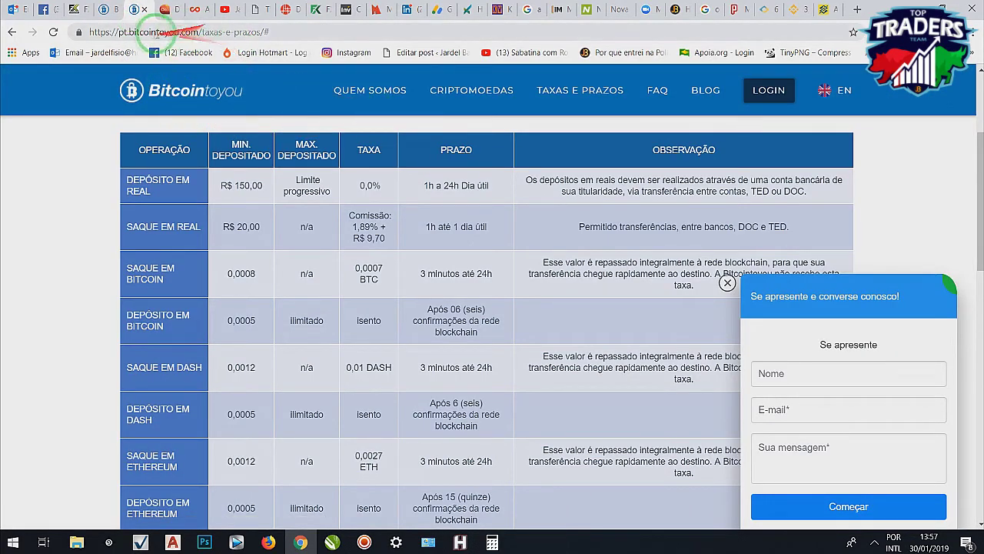
mouse_move(154, 223)
mouse_down()
mouse_move(308, 184)
mouse_move(253, 181)
mouse_up()
drag(515, 229, 223, 234)
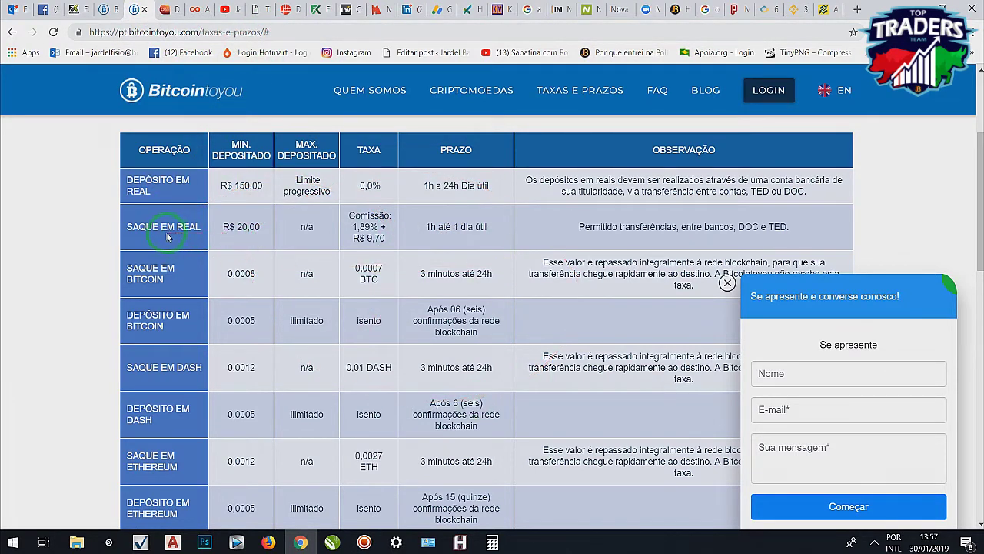
drag(301, 226, 241, 226)
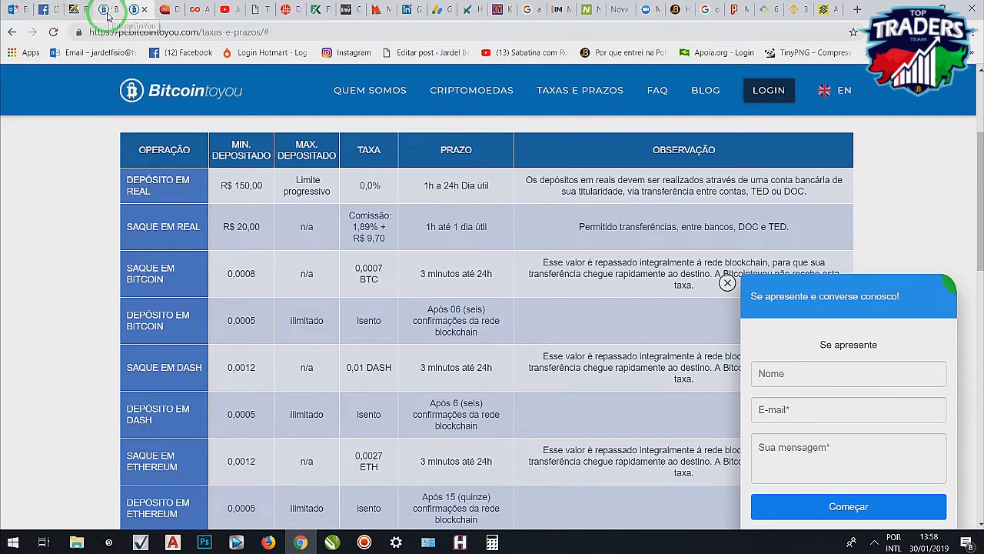
- Return to the withdrawal form and open its confirmation summary
click(107, 14)
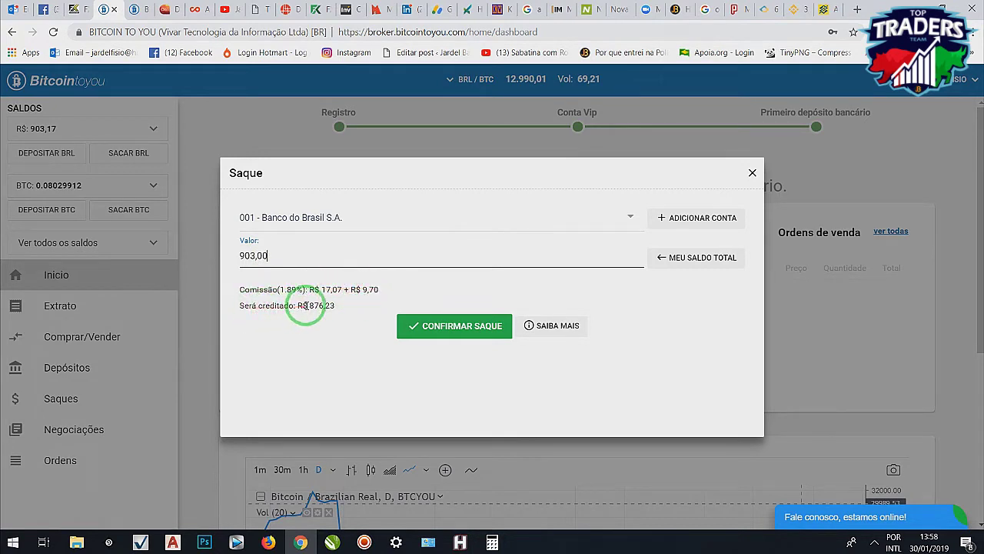
drag(299, 306, 333, 309)
click(452, 323)
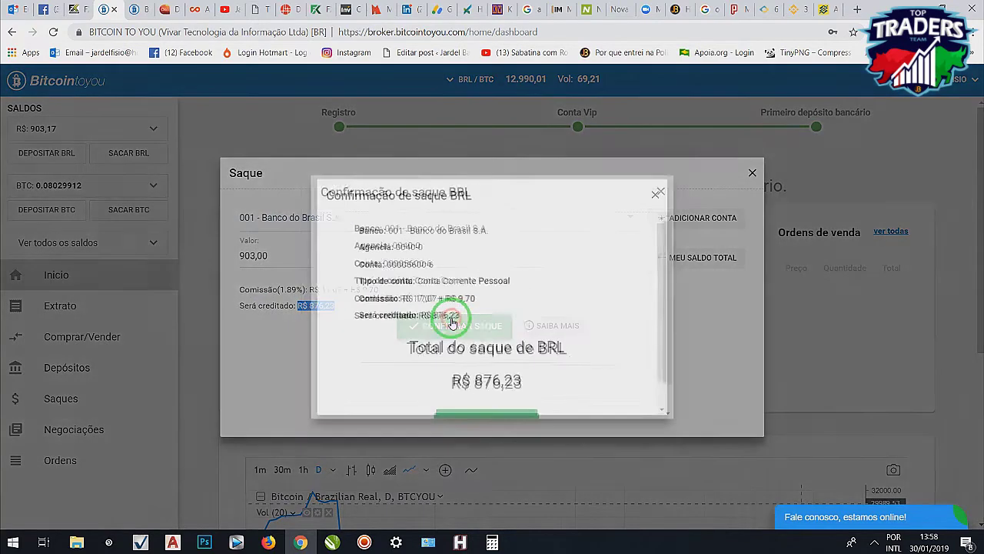
- Try confirming the withdrawal twice, dismiss the insufficient-balance error, and close the summary
drag(659, 244, 482, 298)
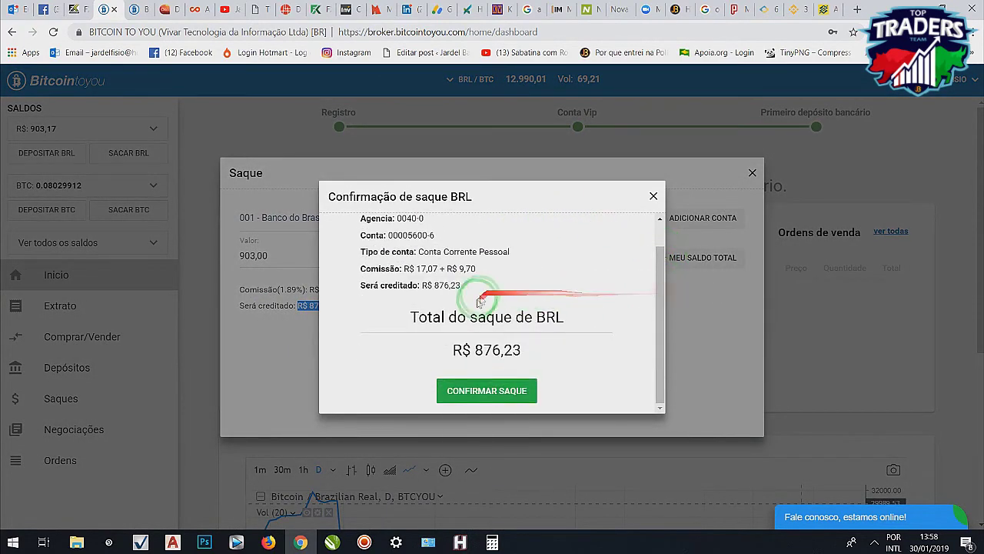
click(489, 390)
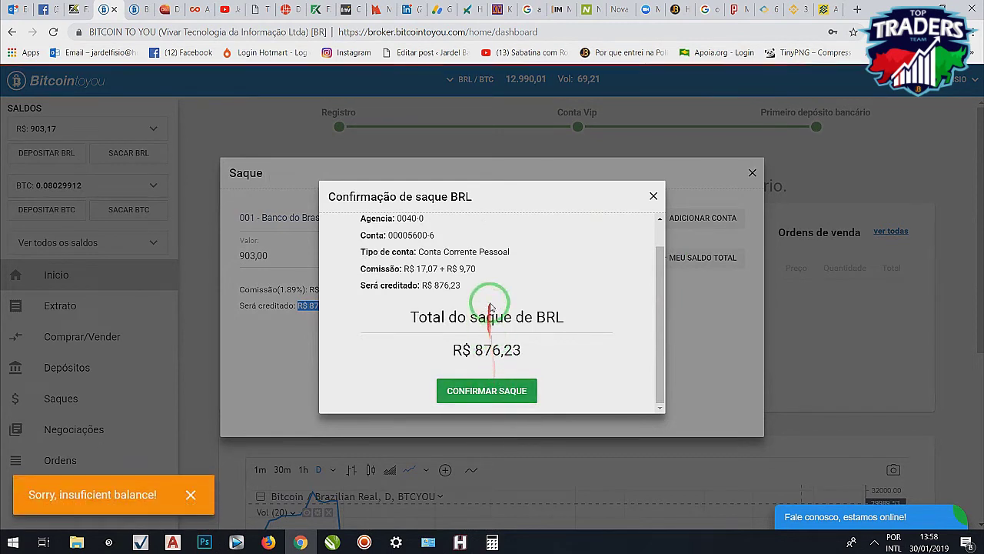
click(190, 496)
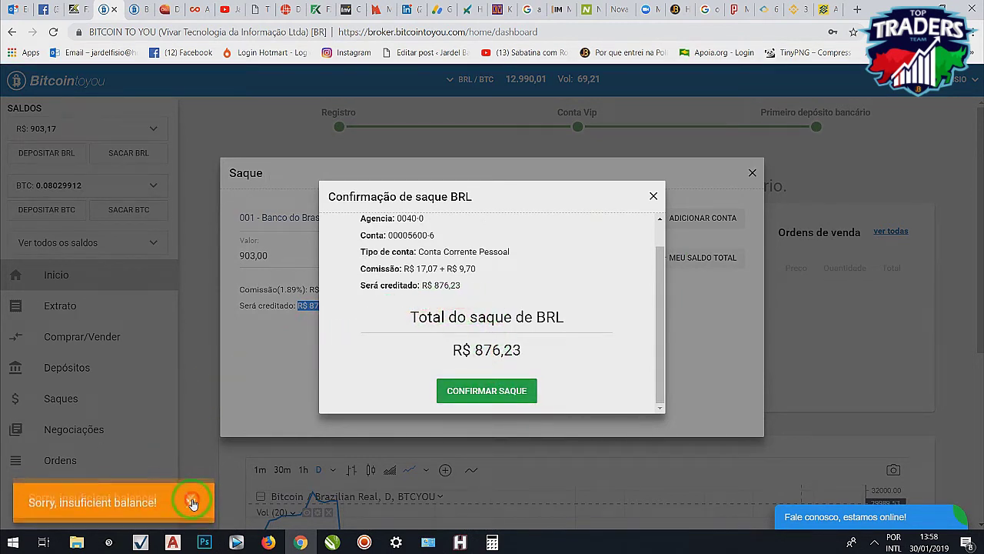
click(478, 385)
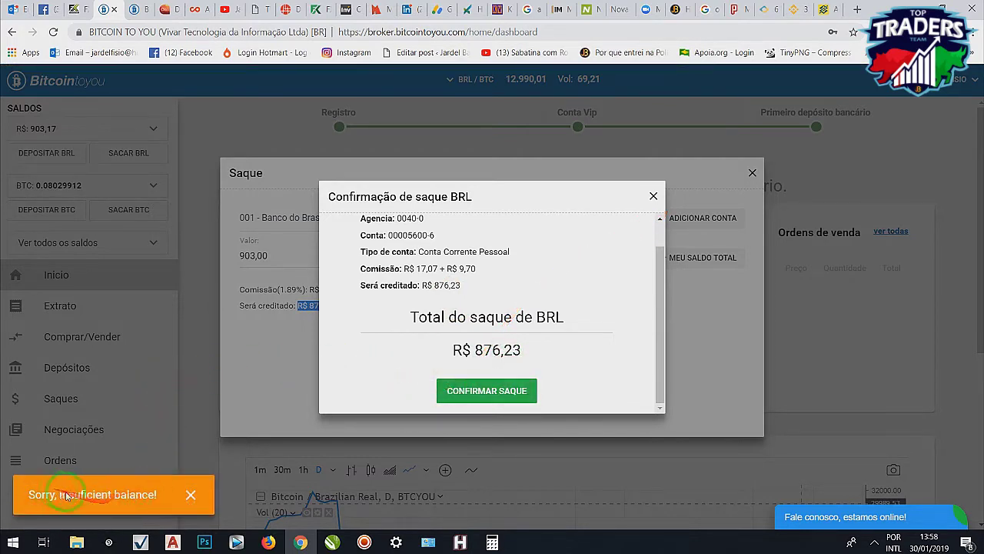
click(694, 180)
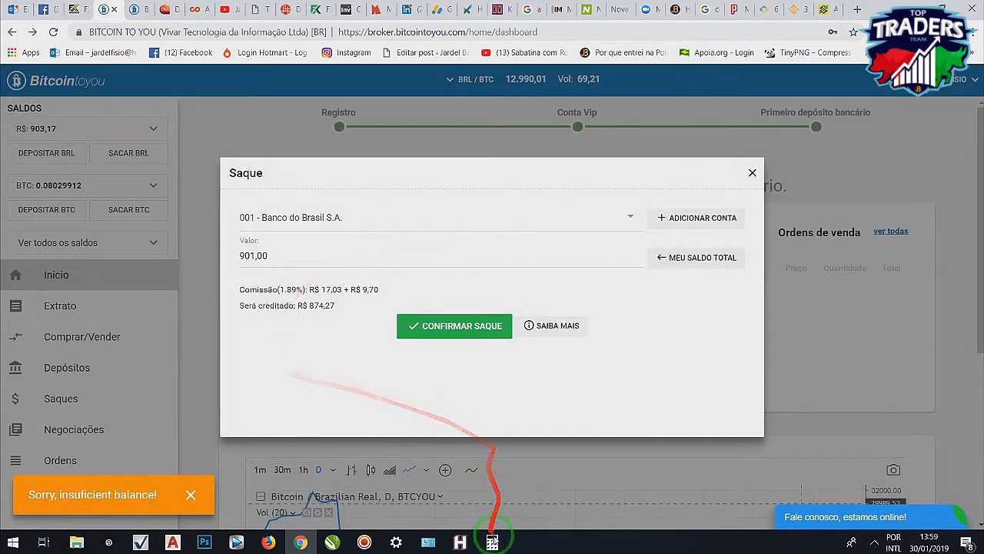
- In Calculator, add the fees 9,70 + 17 to get 26,7
mouse_move(492, 542)
click(542, 469)
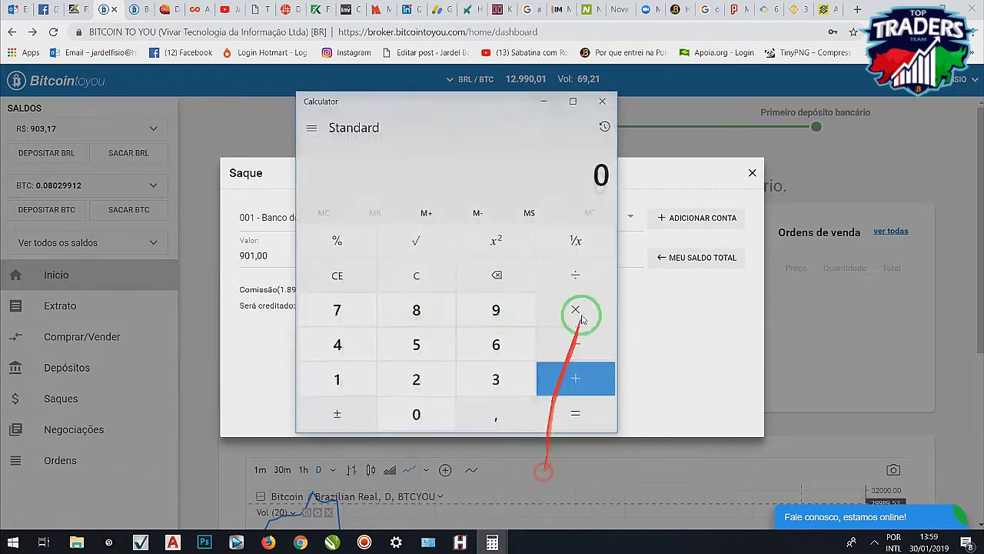
drag(520, 127, 750, 126)
click(725, 307)
click(714, 421)
click(566, 310)
click(642, 412)
click(792, 372)
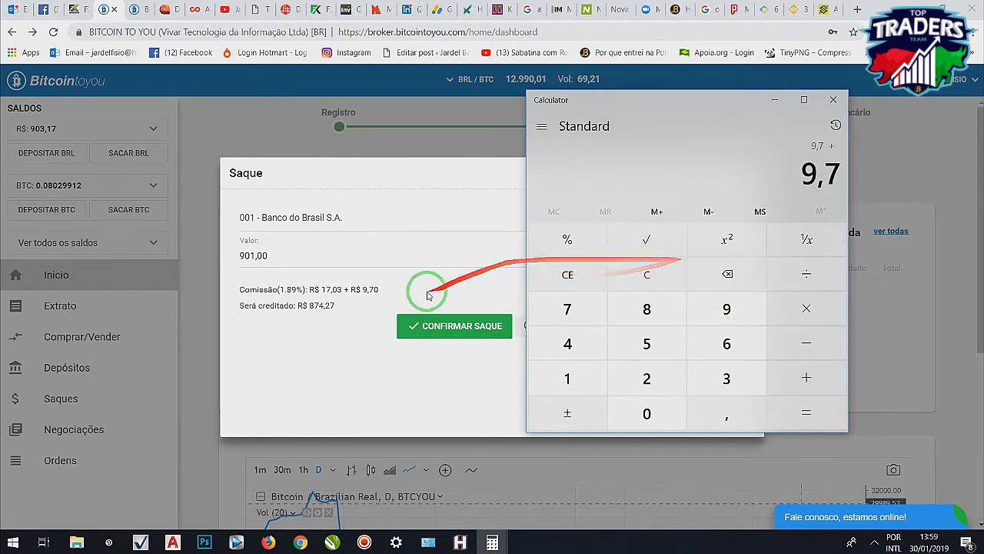
click(569, 377)
click(573, 309)
click(804, 411)
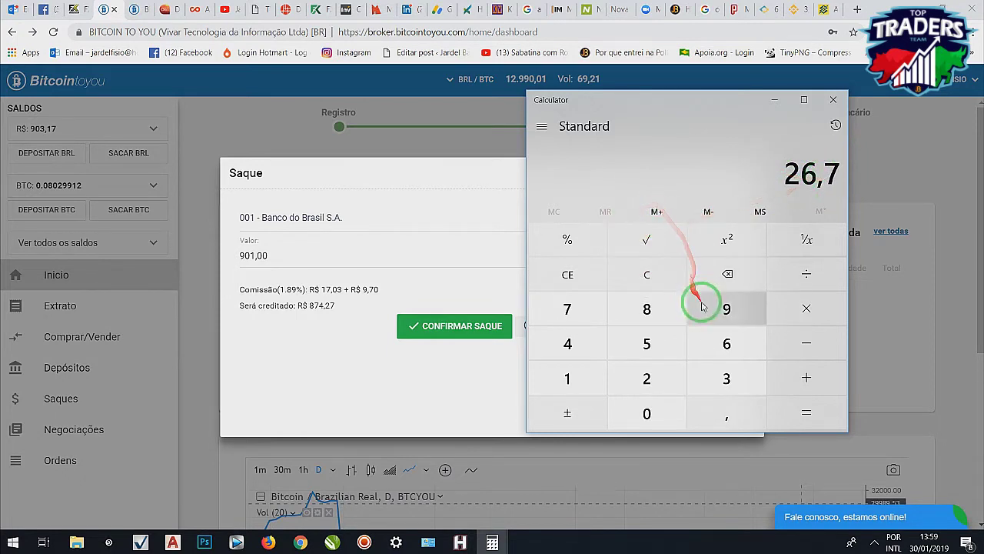
- Compute 903 − 27 = 876, then select the 901,00 withdrawal amount for replacement
click(650, 275)
click(727, 308)
click(647, 412)
click(727, 377)
click(805, 377)
click(648, 378)
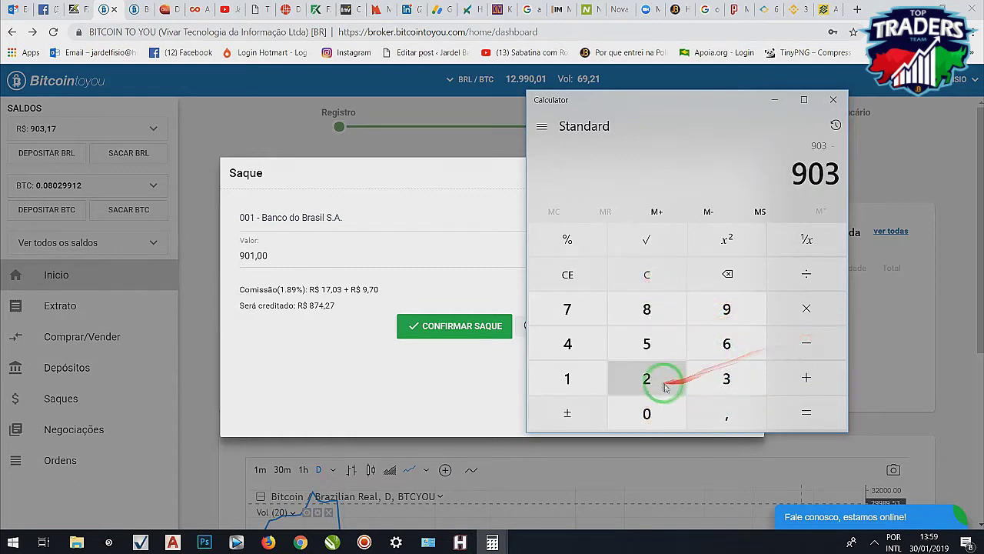
click(567, 312)
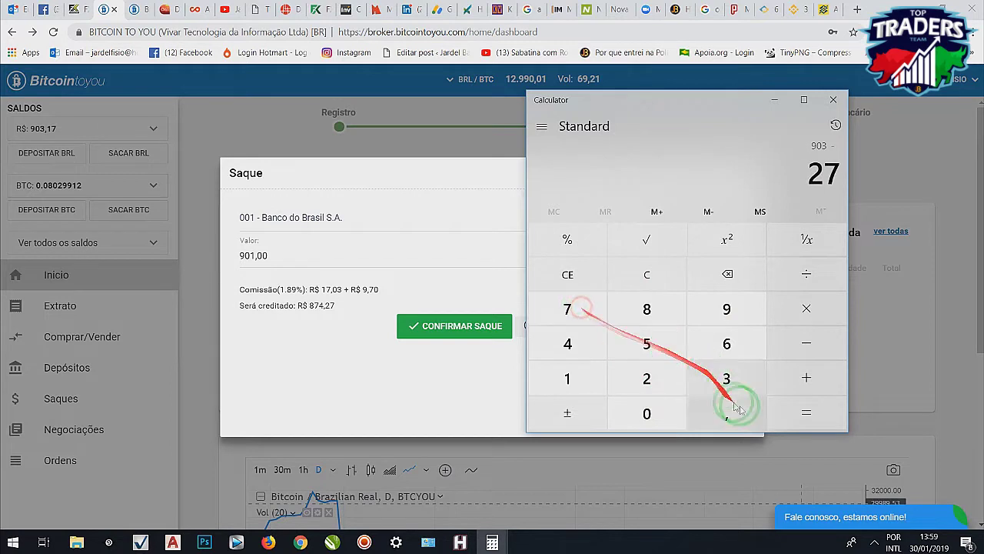
click(804, 411)
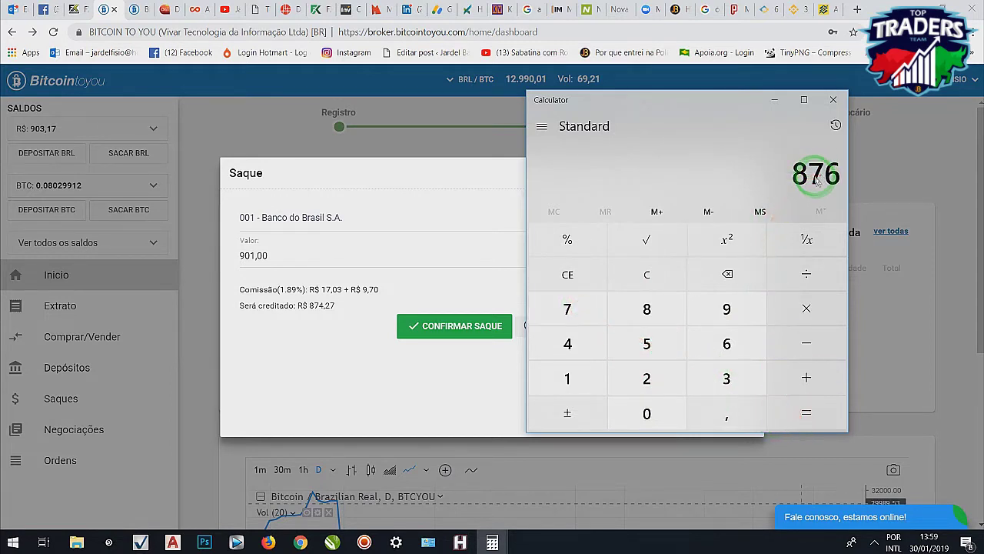
click(775, 102)
drag(286, 256, 215, 250)
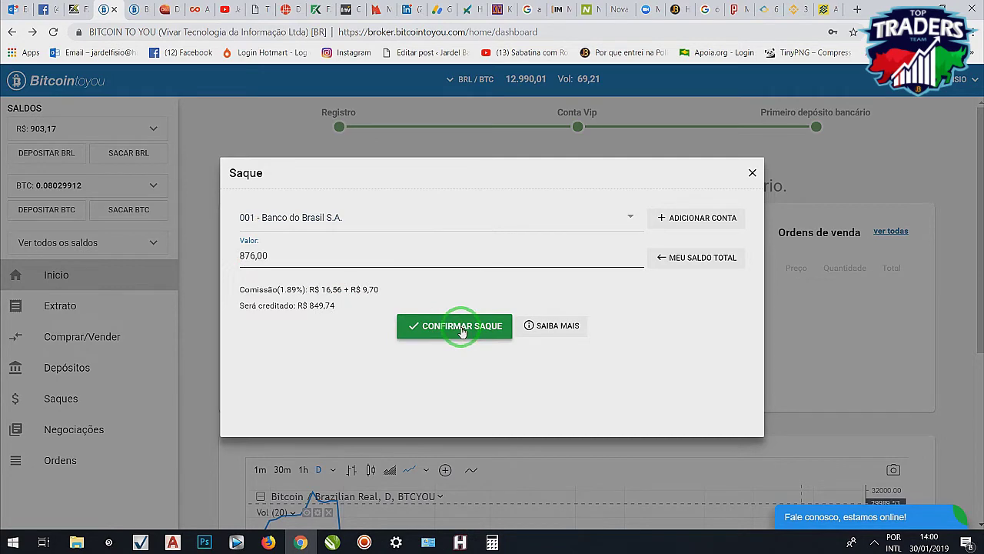
- Submit and confirm the R$ 876,00 withdrawal to Banco do Brasil
click(462, 328)
click(496, 390)
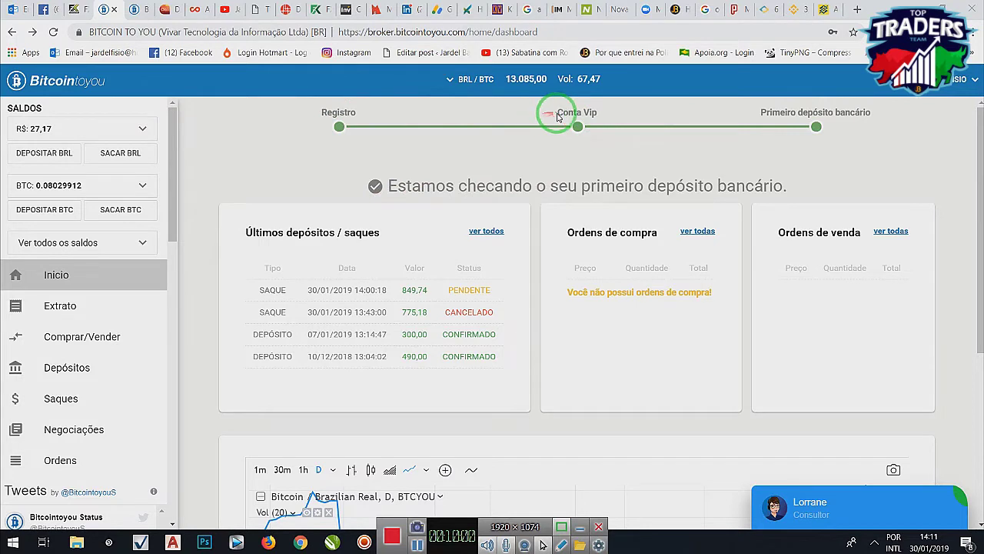
- Open a new incognito window (Nova janela anônima) from the Chrome menu
click(859, 105)
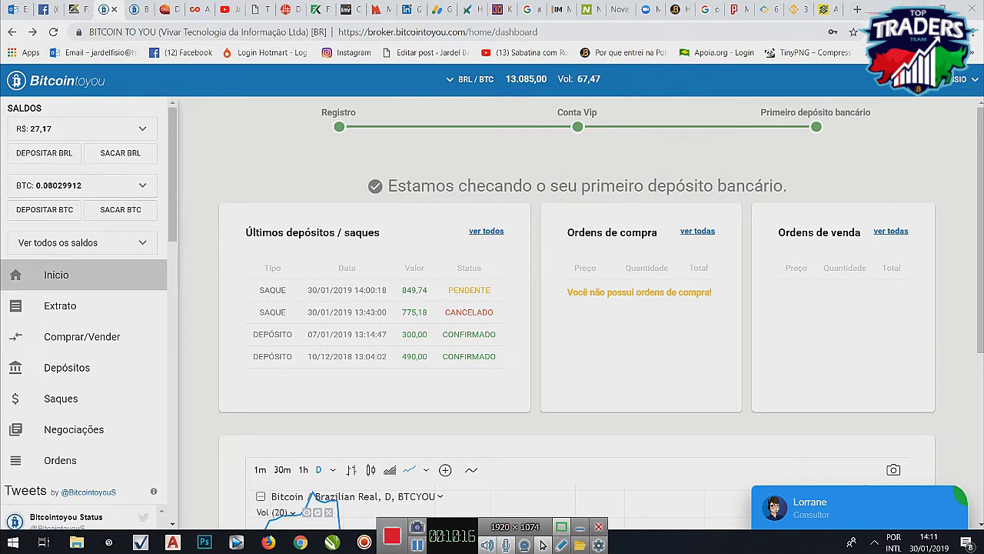
click(974, 31)
click(861, 82)
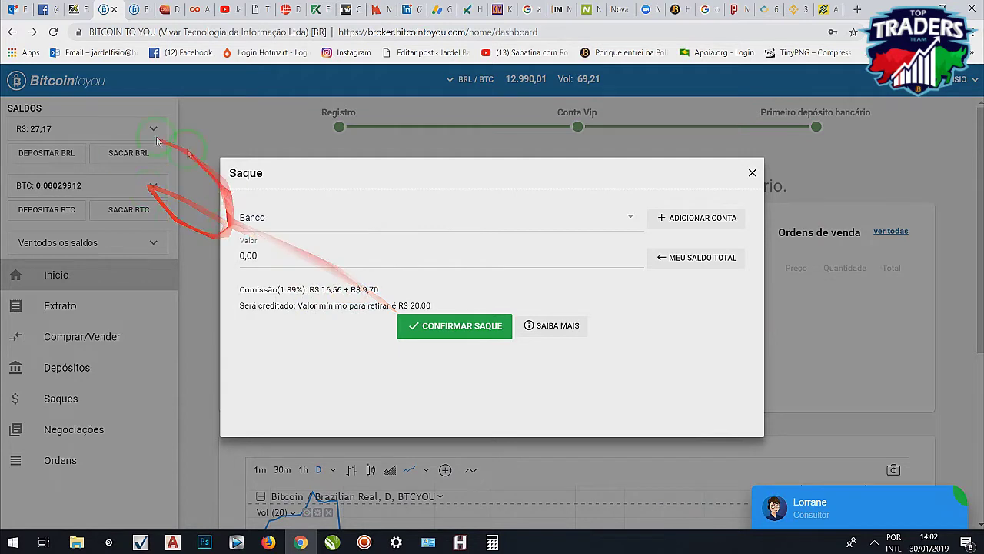
- Close the empty withdrawal form, reload the dashboard and dismiss the notice to see 849,74 CONFIRMADO
click(751, 172)
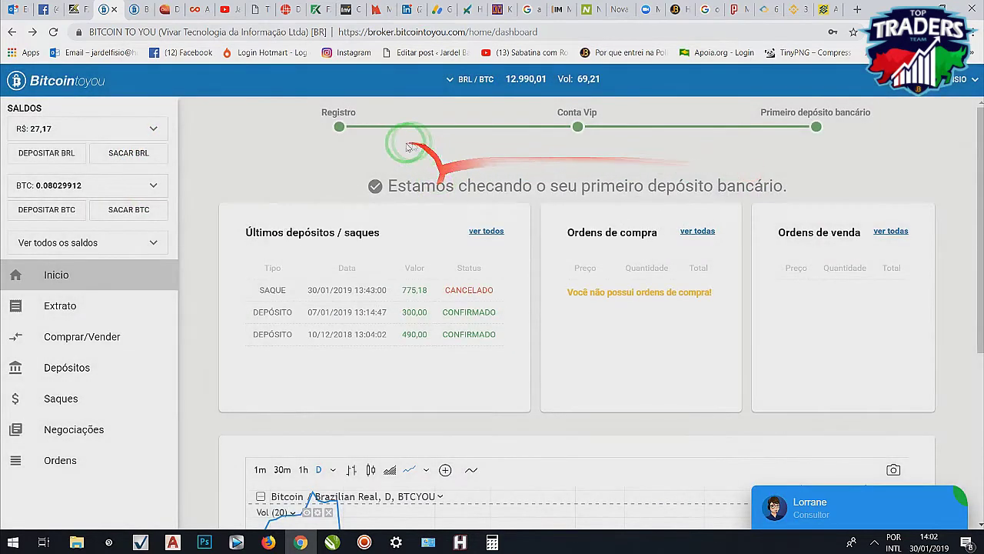
click(53, 32)
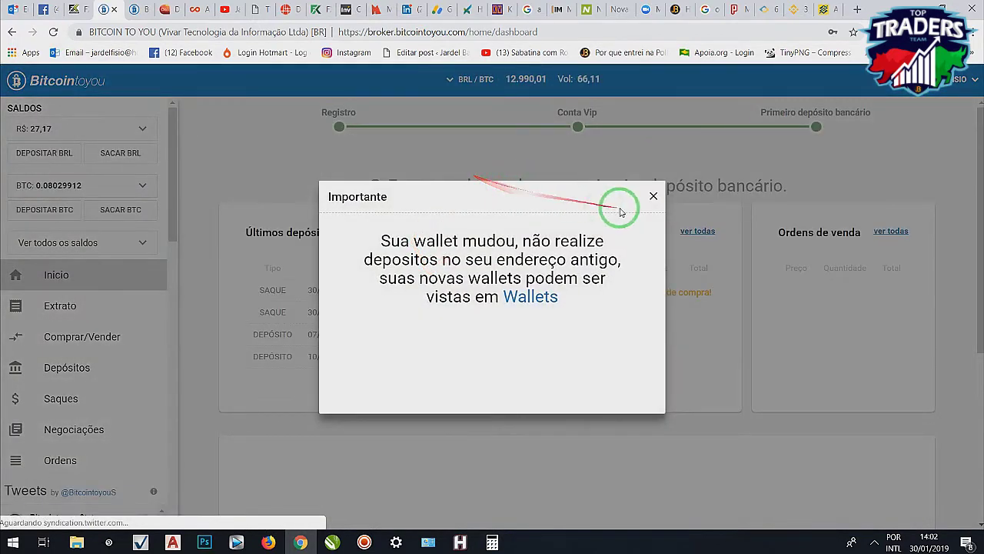
click(654, 197)
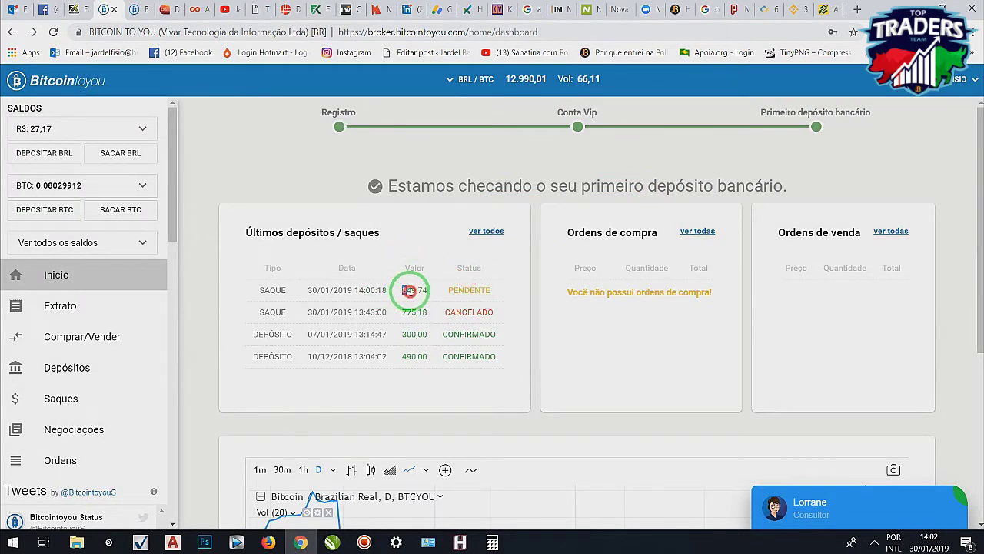
click(432, 295)
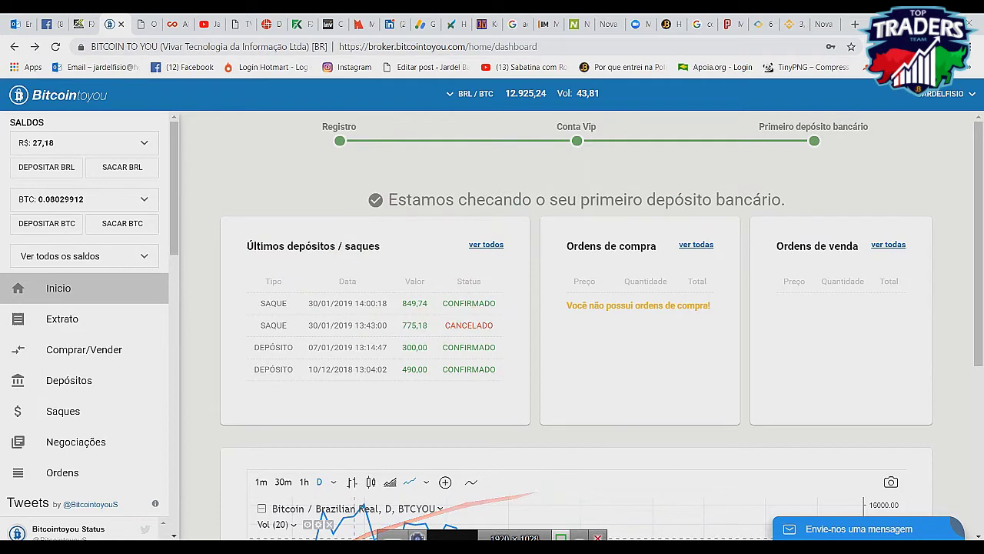
- Sign in to Banco do Brasil with the branch, account number and 8-digit password
click(362, 486)
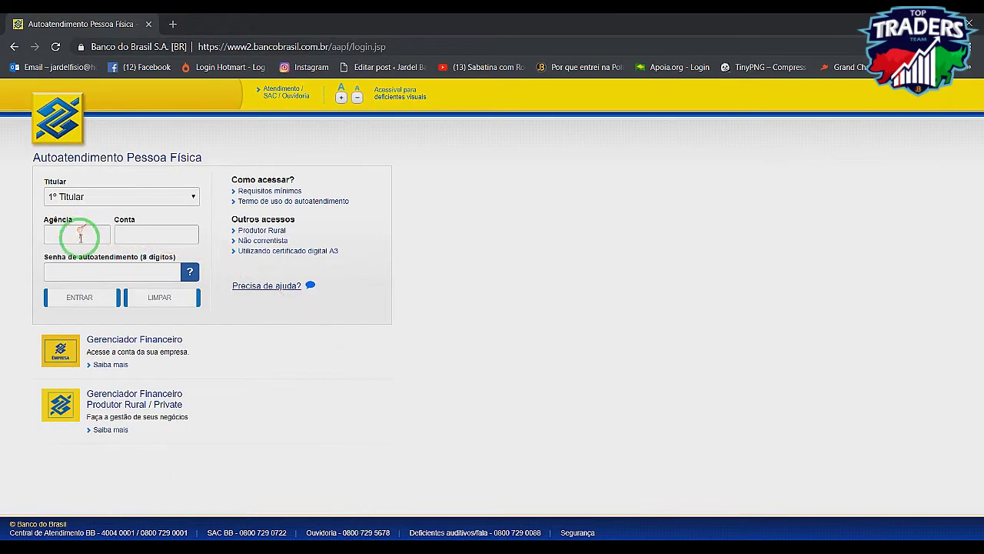
click(80, 238)
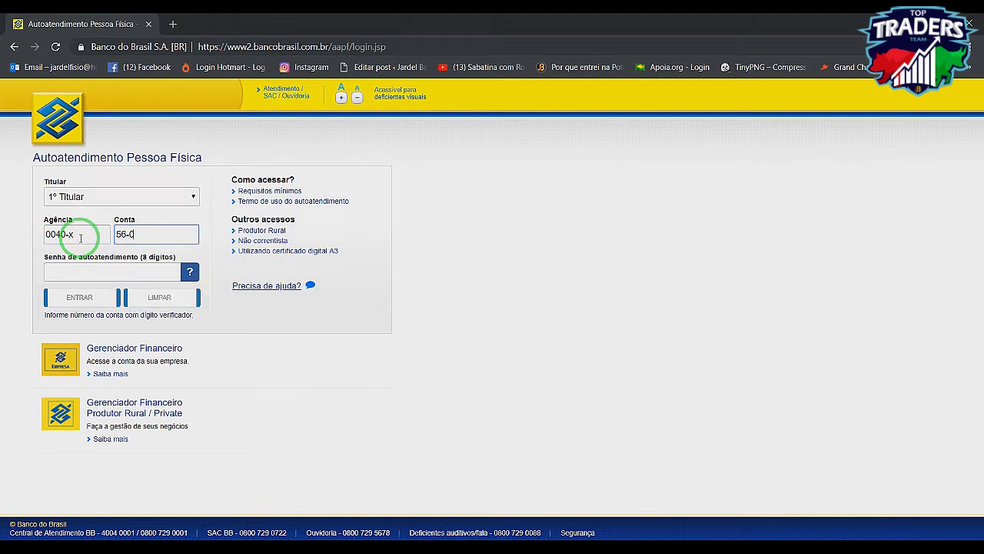
click(80, 270)
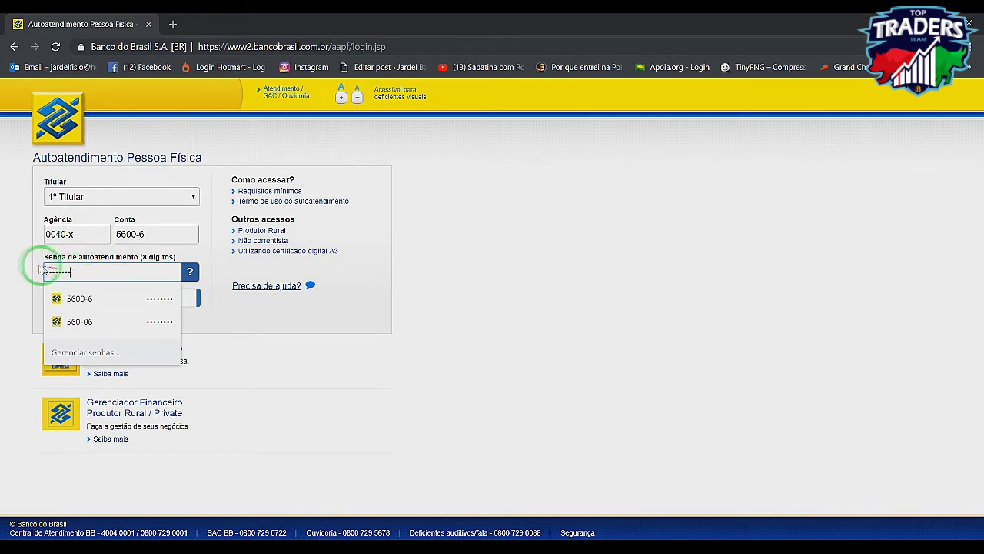
click(88, 299)
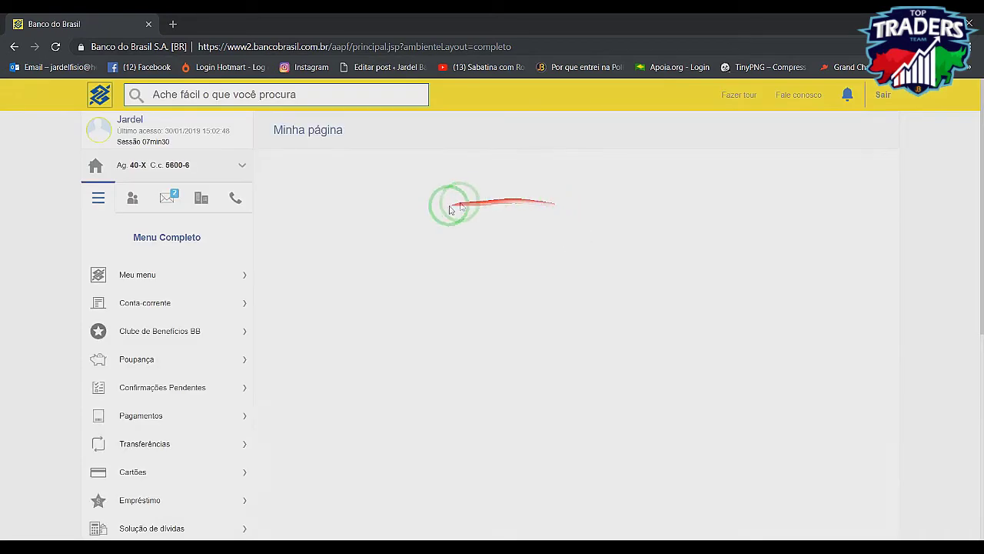
- Highlight the 30/01/2019 TRANSFEREN credit of 849,74 in the last-5-days statement
scroll(598, 404, down, 2)
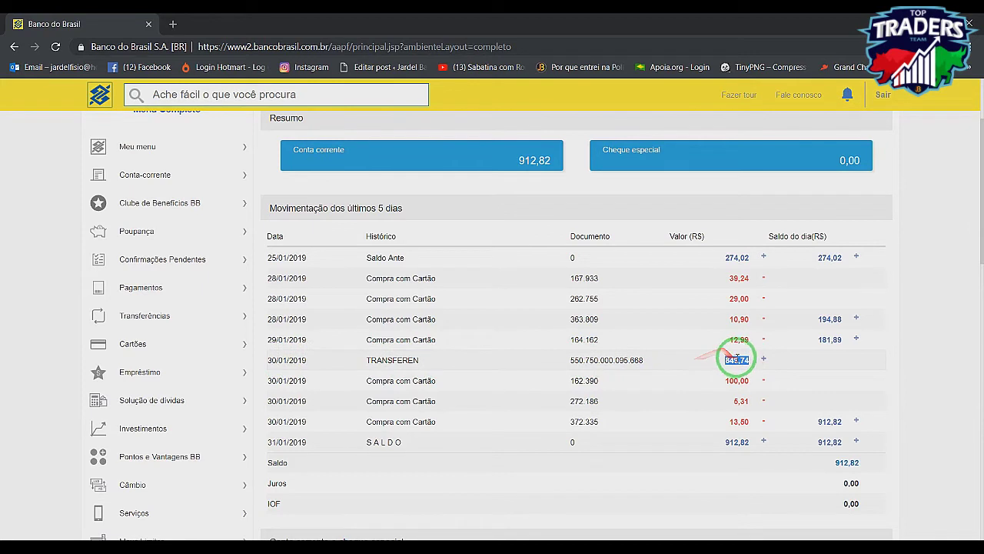
drag(283, 362, 422, 364)
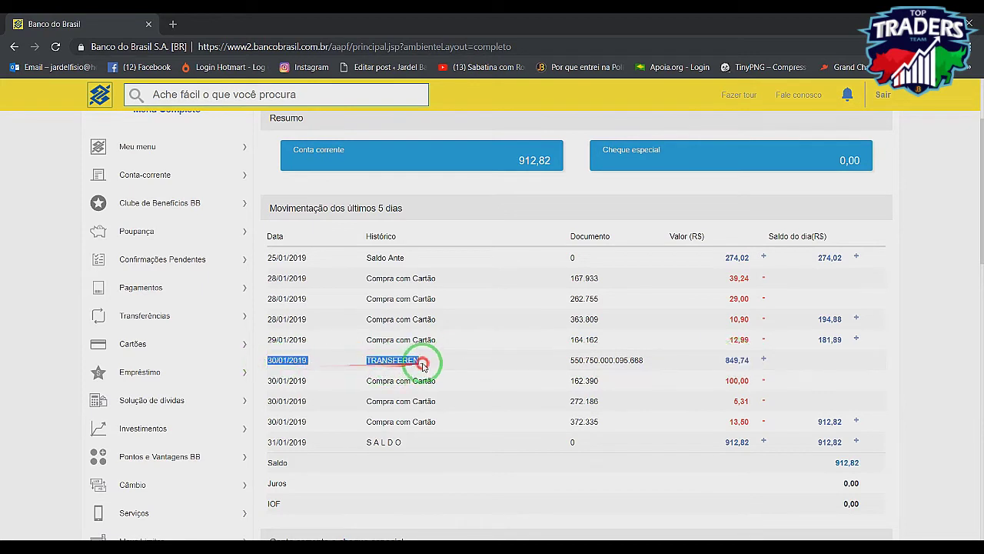
drag(583, 361, 647, 363)
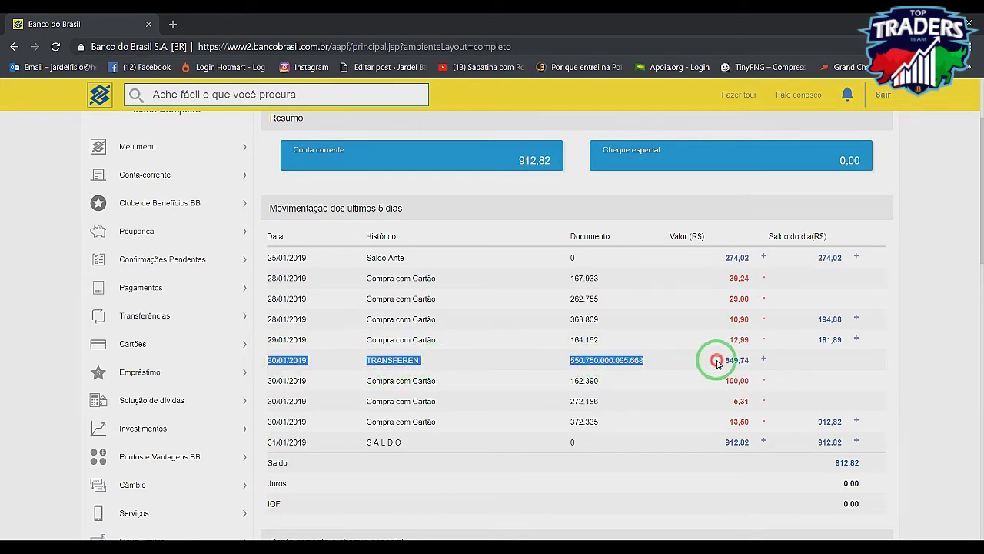
drag(753, 363, 753, 363)
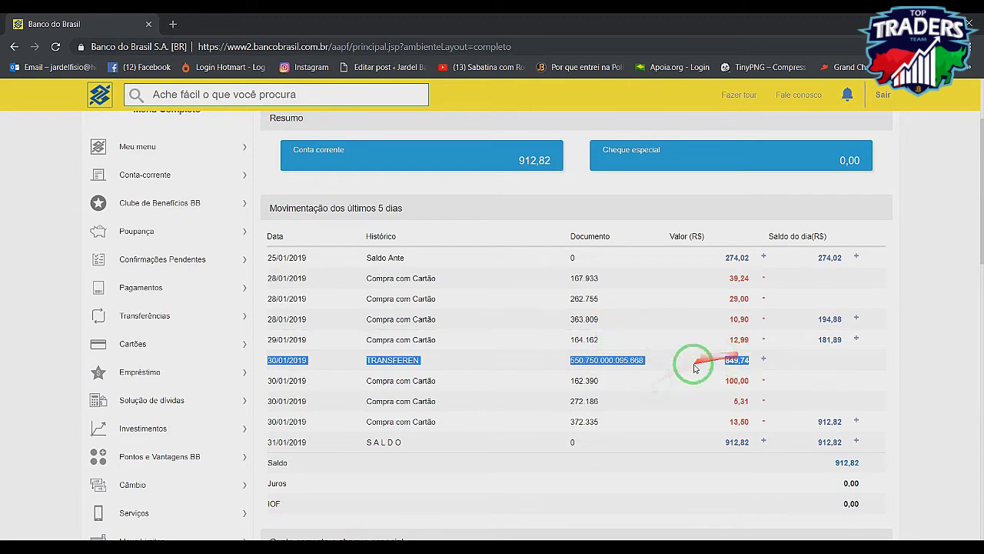
- Compare the 849,74 amount with the Bitcointoyou withdrawal, then return to the statement
mouse_move(300, 542)
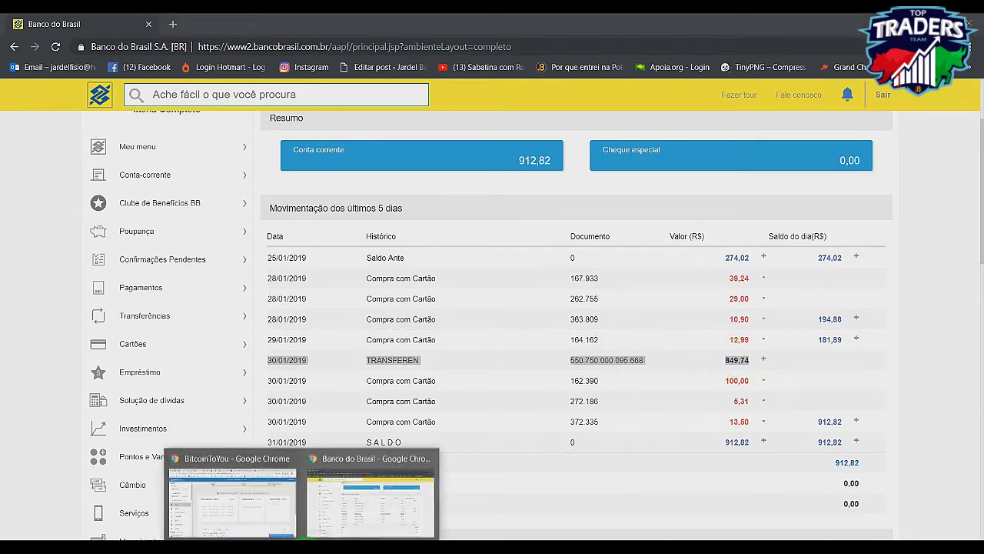
click(228, 499)
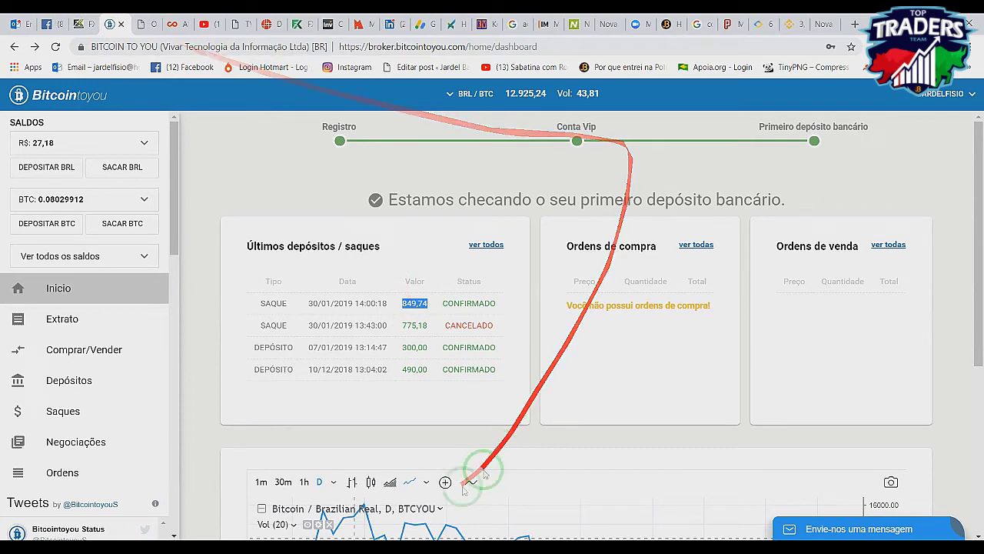
mouse_move(300, 542)
click(385, 516)
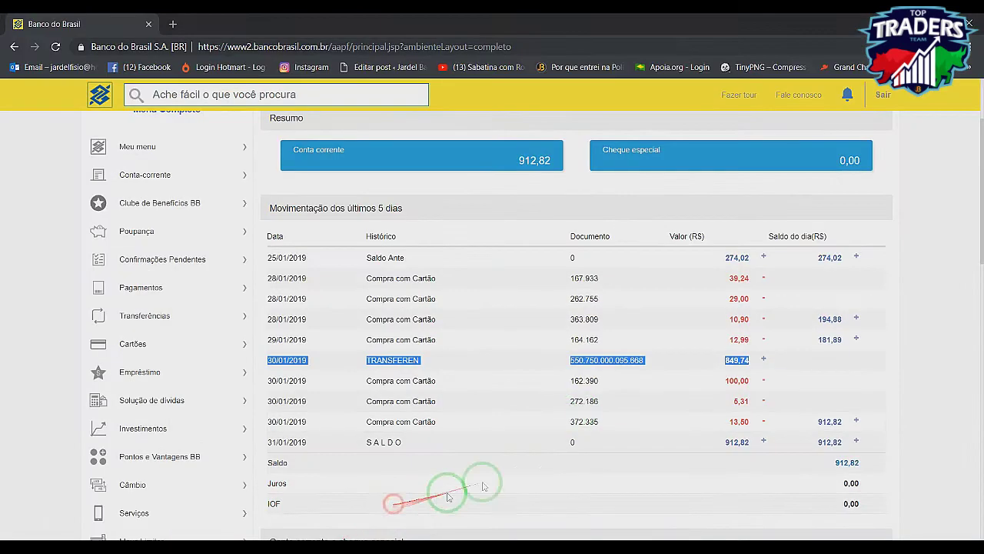
click(698, 362)
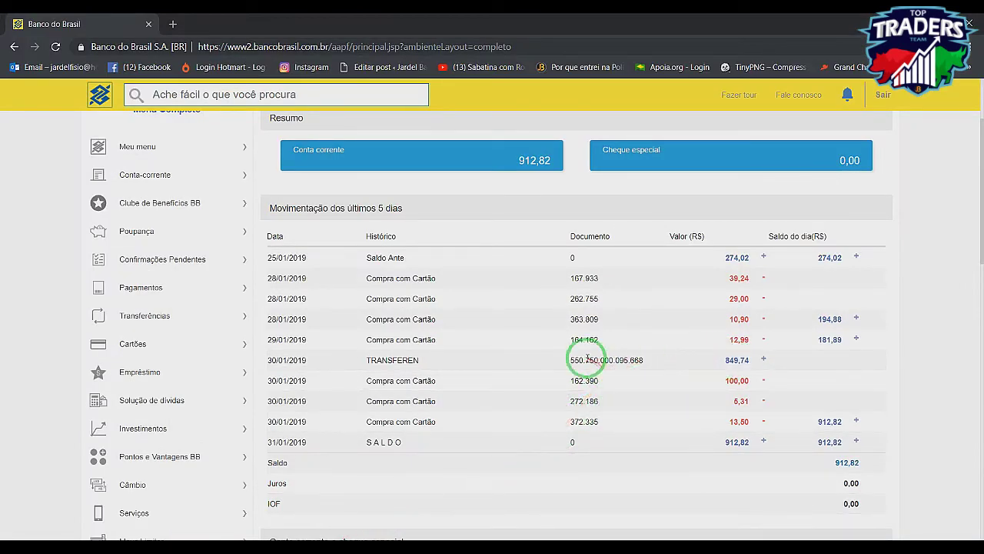